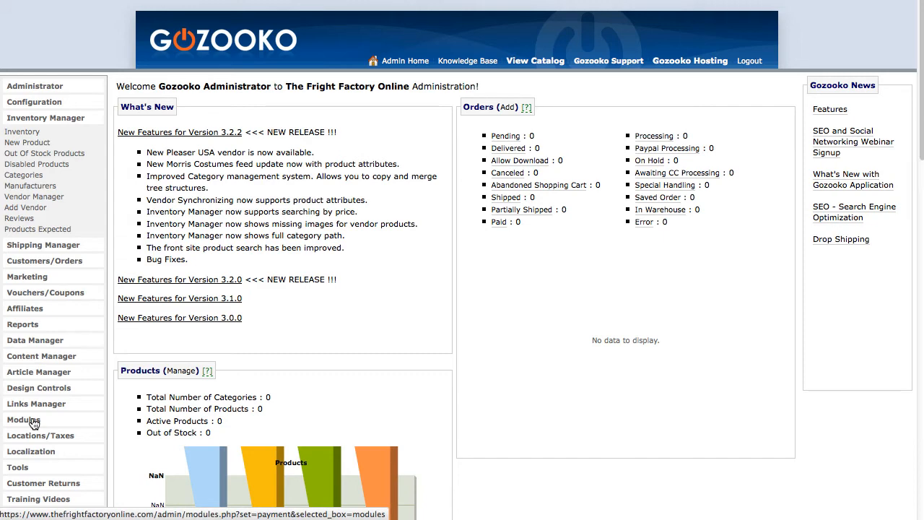
# Install the Vendor Dropship module from the shipping modules list.
pyautogui.click(34, 423)
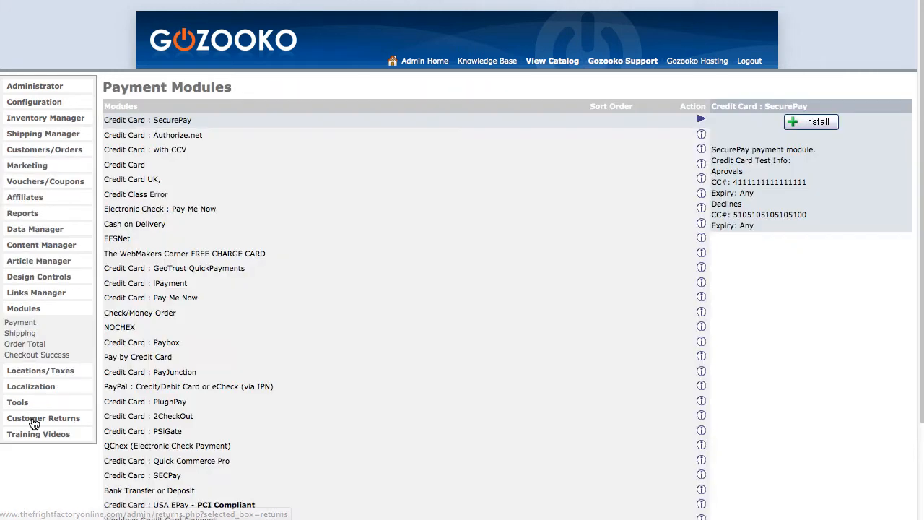
pyautogui.click(22, 336)
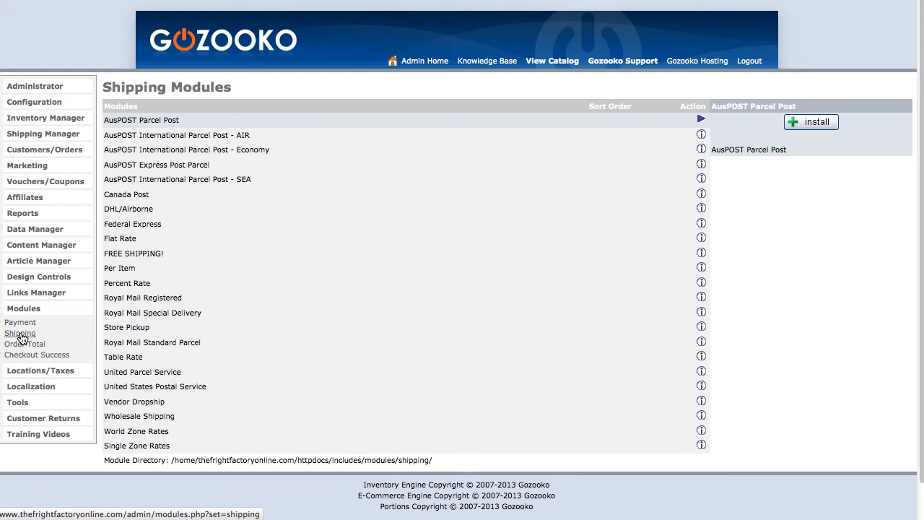
pyautogui.click(124, 406)
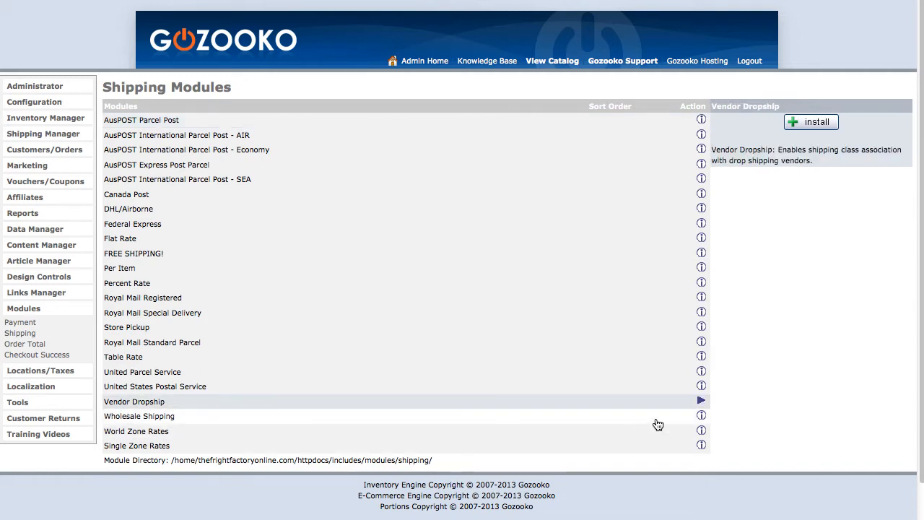
pyautogui.click(813, 127)
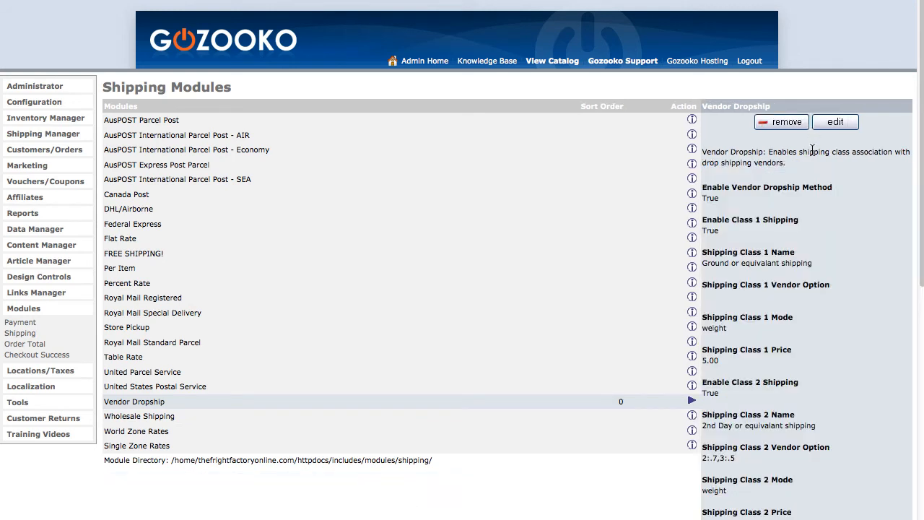
# Open the Vendor Dropship module's settings for editing and set the Shipping Class 1 mode to price.
pyautogui.click(832, 126)
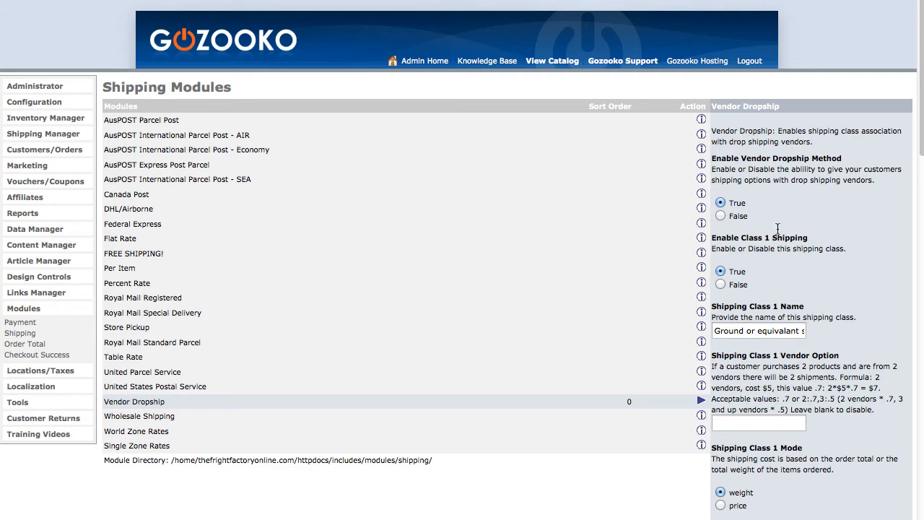
pyautogui.scroll(-1, 778, 232)
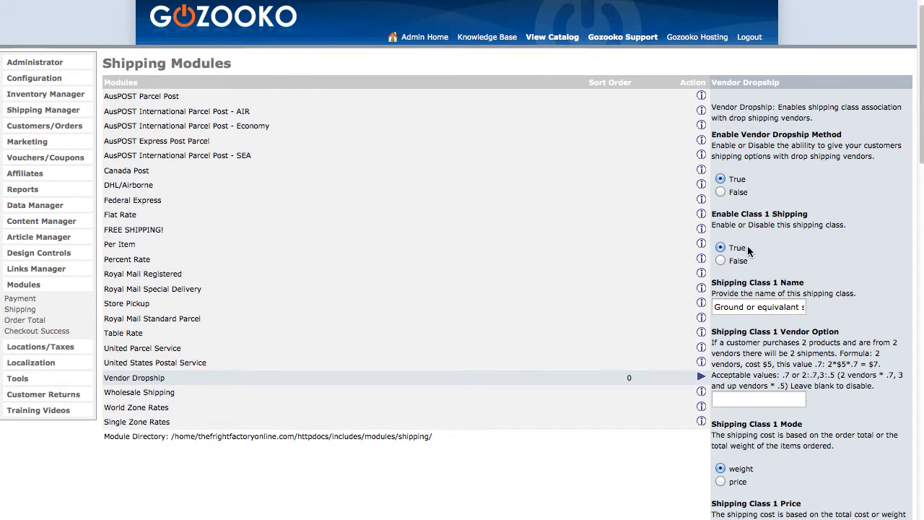
pyautogui.scroll(-2, 827, 274)
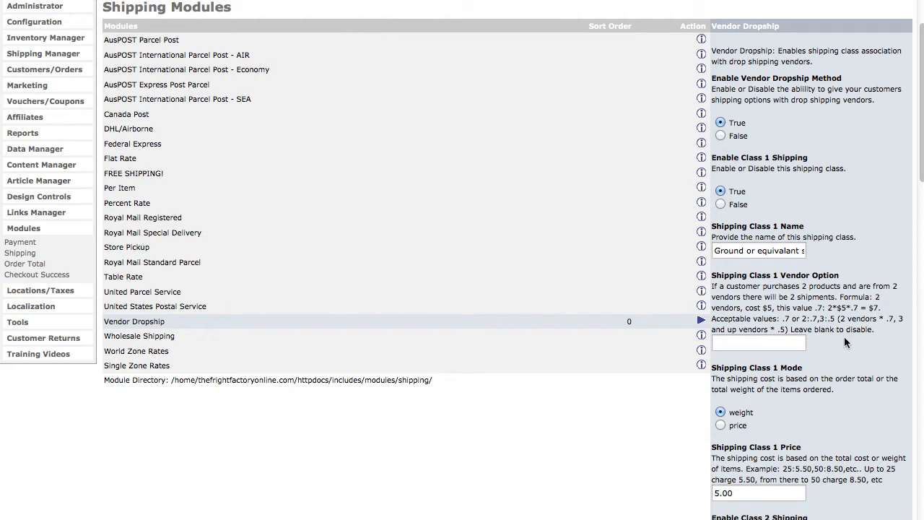
pyautogui.scroll(-2, 845, 343)
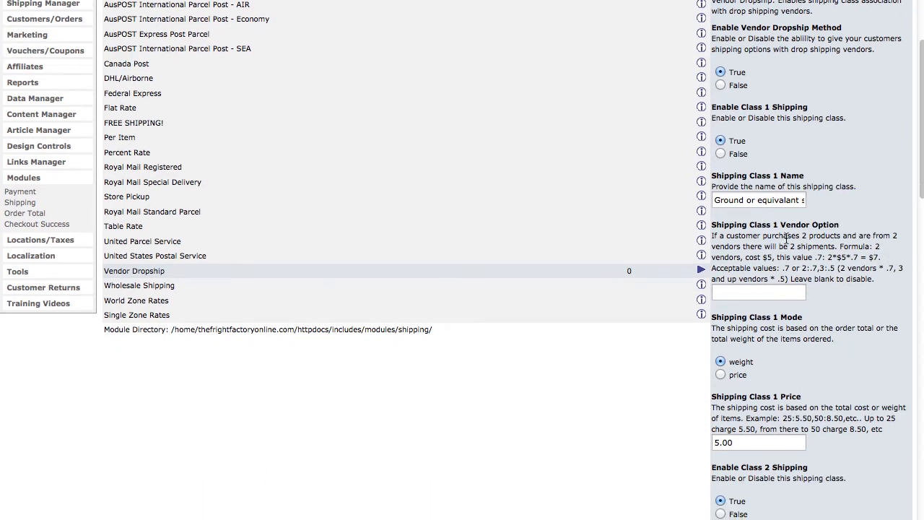
pyautogui.click(780, 293)
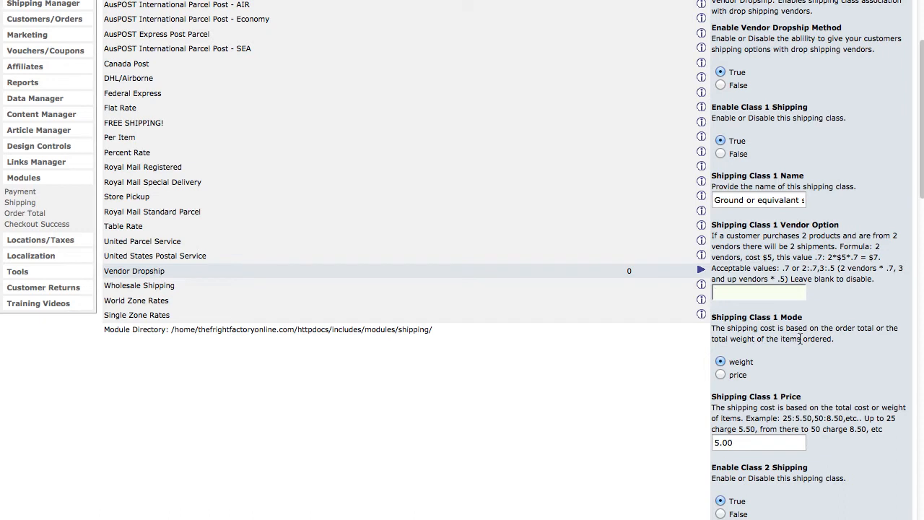
pyautogui.scroll(-2, 787, 341)
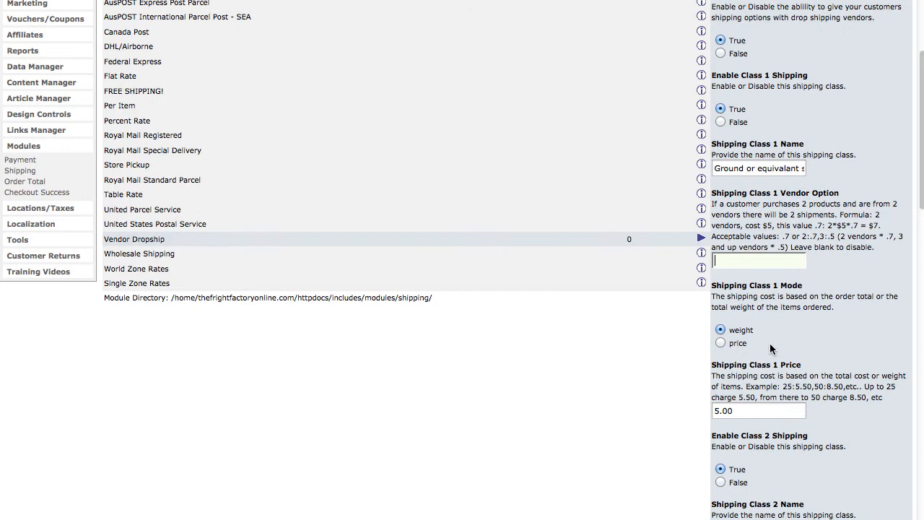
pyautogui.click(721, 343)
# Set the Shipping Class 1 price table to 25:6.00,50:10.00,75:13.00, without any spaces.
pyautogui.scroll(-5, 804, 349)
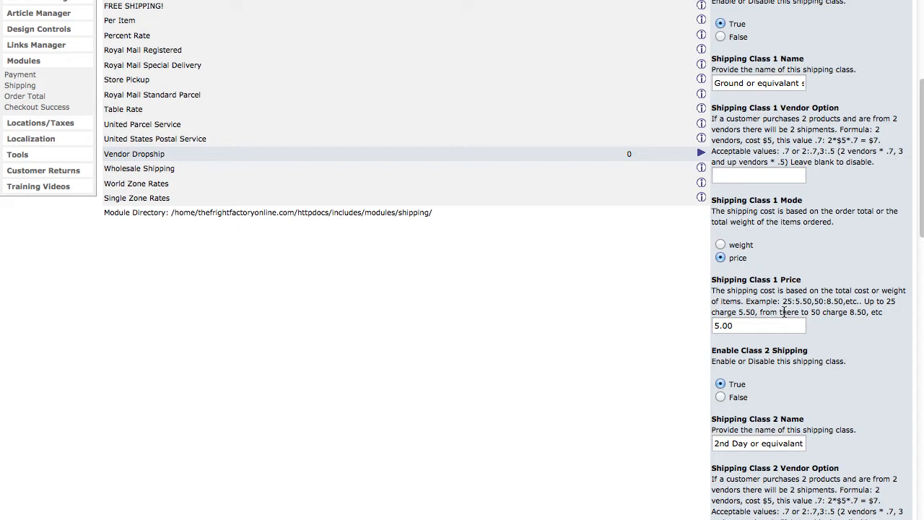
pyautogui.moveTo(752, 325); pyautogui.dragTo(686, 320)
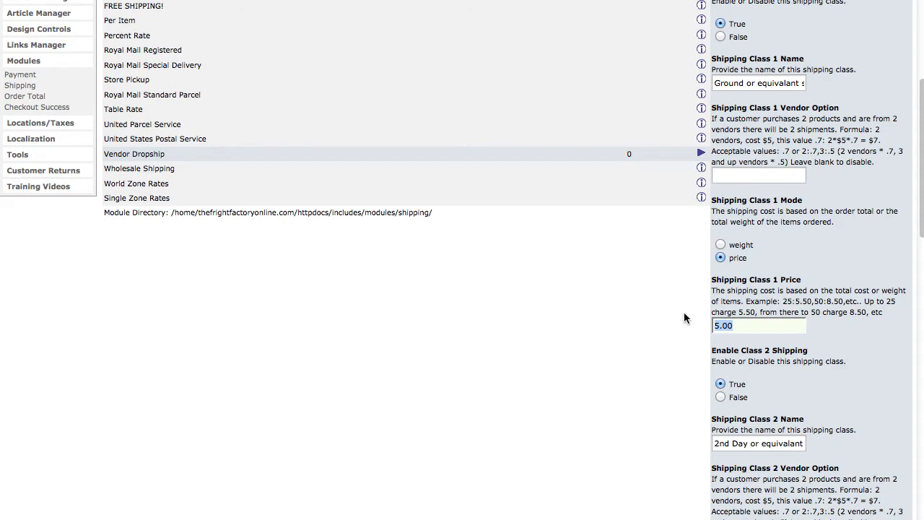
pyautogui.write('25:6.00, 50:10.0')
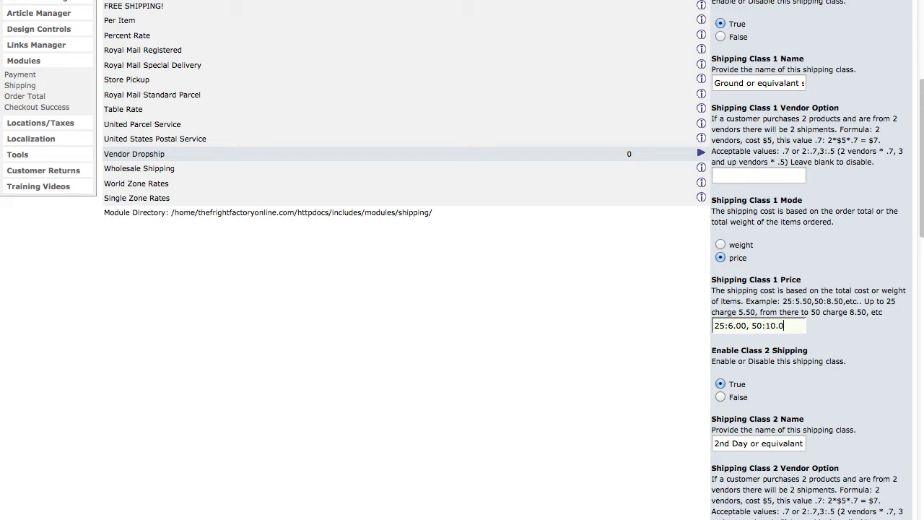
pyautogui.write('0,75:13')
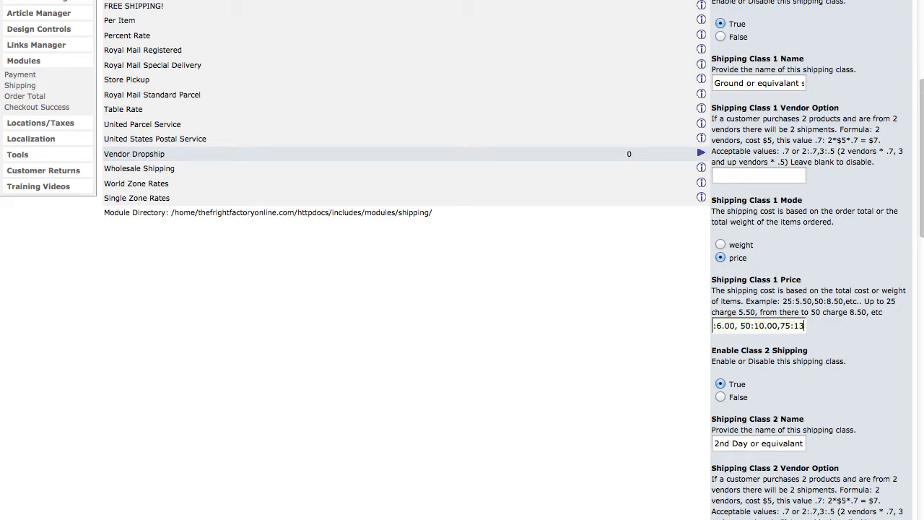
pyautogui.write('.00')
pyautogui.click(728, 325)
pyautogui.press('BackSpace')
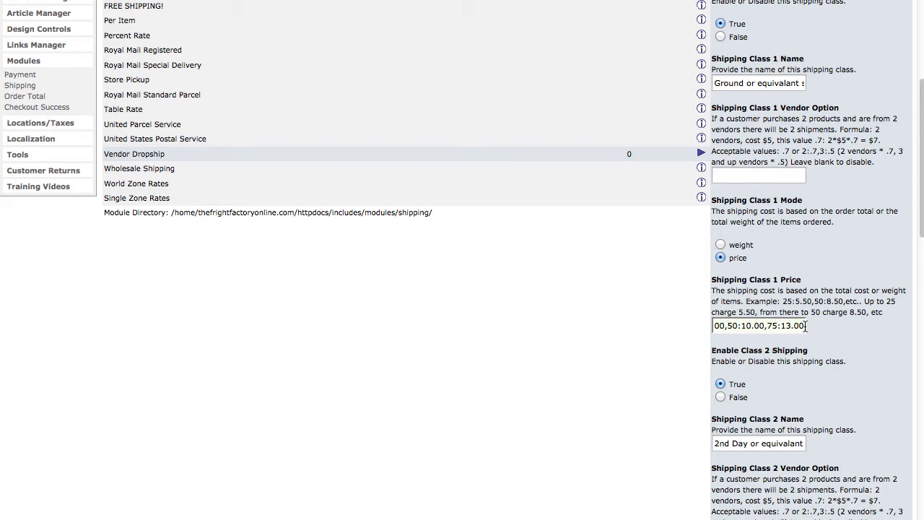
# Clear the Shipping Class 2 vendor option and set the Class 2 mode to price.
pyautogui.scroll(-2, 857, 375)
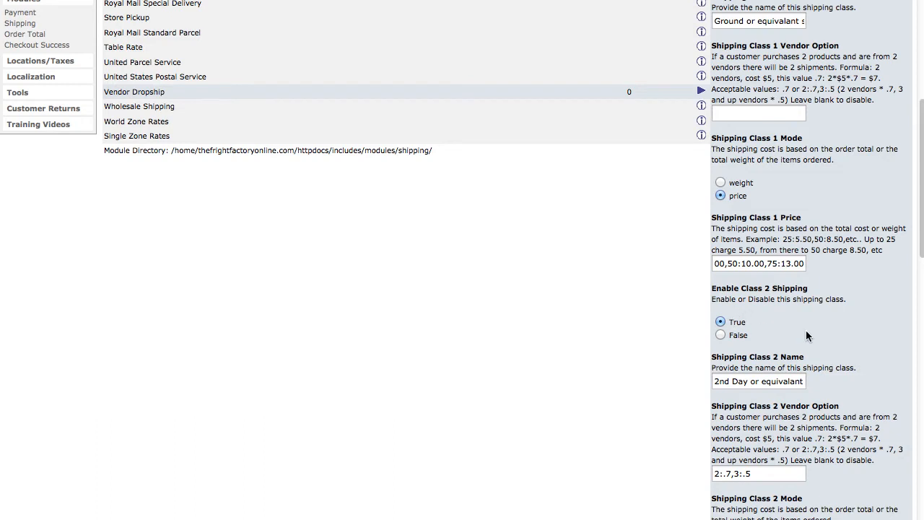
pyautogui.scroll(-2, 806, 330)
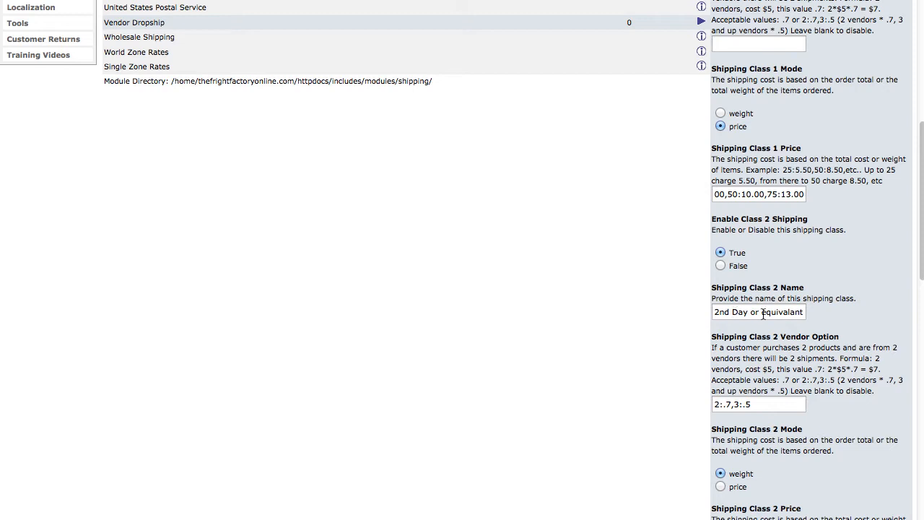
pyautogui.scroll(-3, 766, 318)
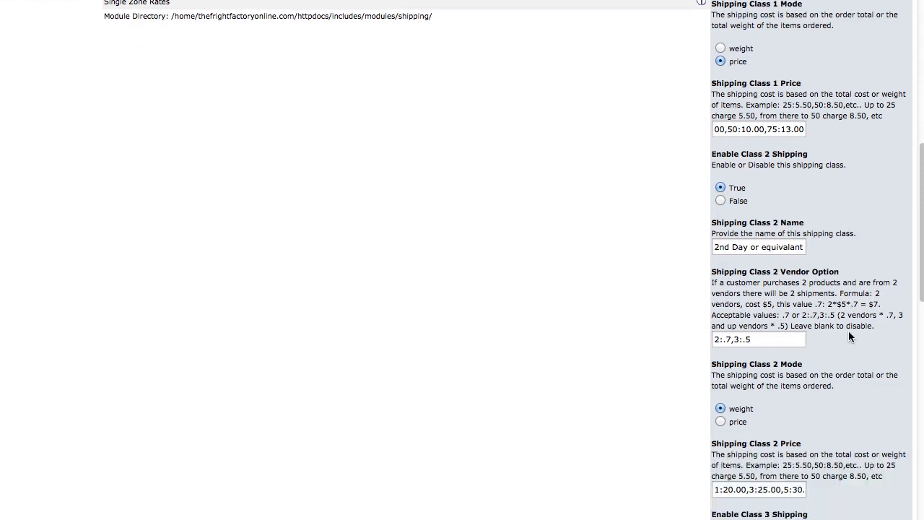
pyautogui.click(769, 320)
pyautogui.moveTo(769, 320); pyautogui.dragTo(648, 306)
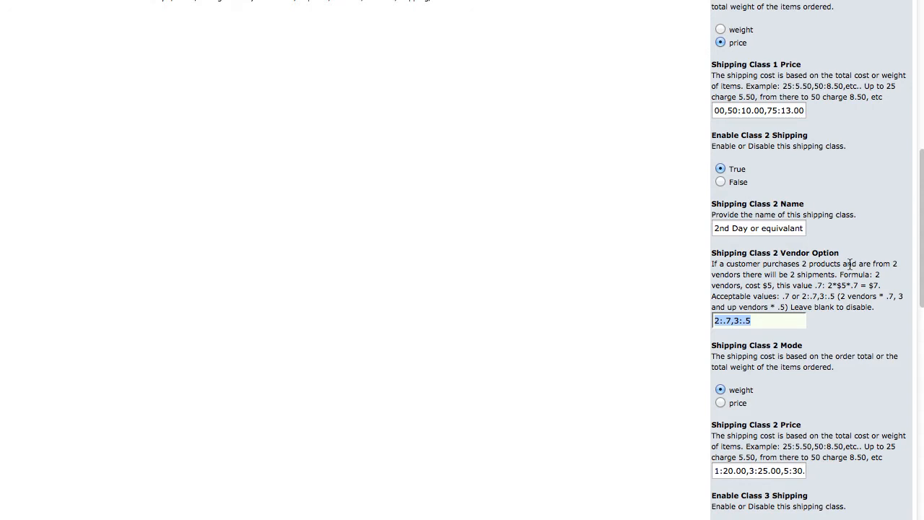
pyautogui.press('BackSpace')
pyautogui.scroll(-3, 871, 296)
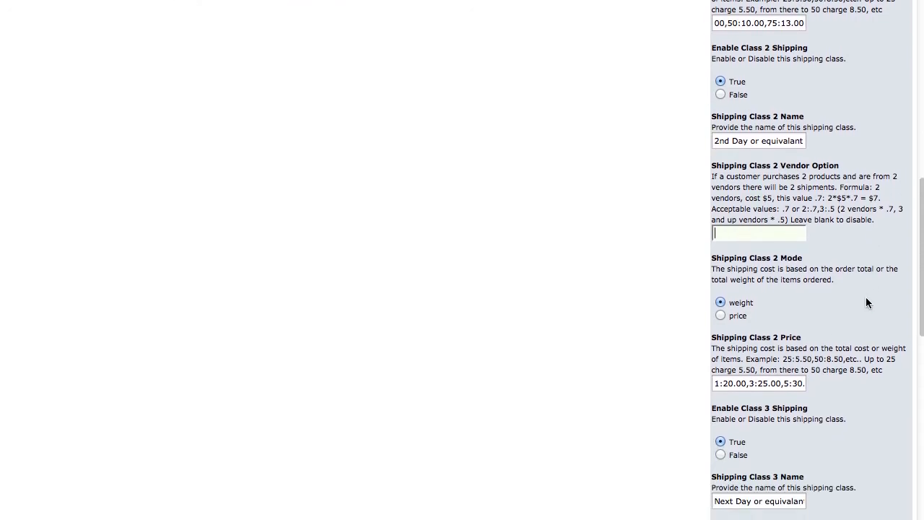
pyautogui.click(721, 316)
# Replace the Shipping Class 2 price table with 25:15.00,50:25.00,75:35.00.
pyautogui.scroll(-1, 764, 322)
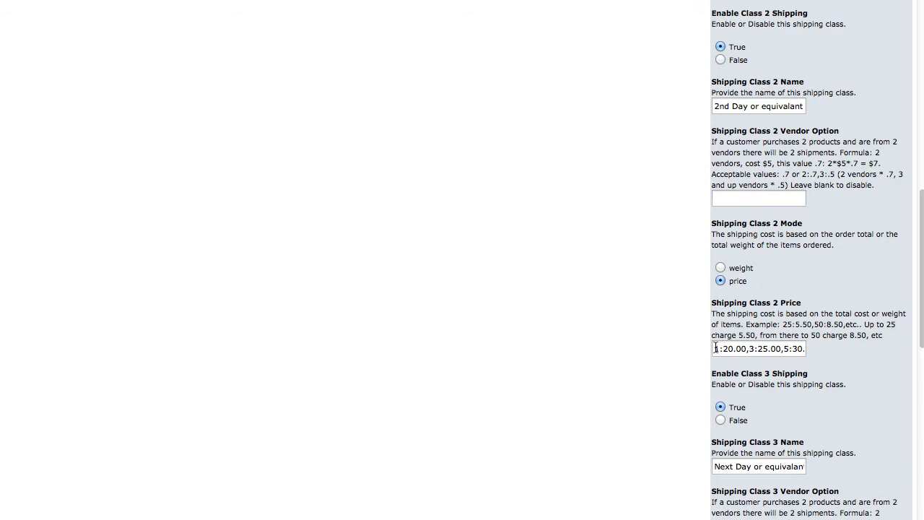
pyautogui.moveTo(716, 347); pyautogui.dragTo(863, 349)
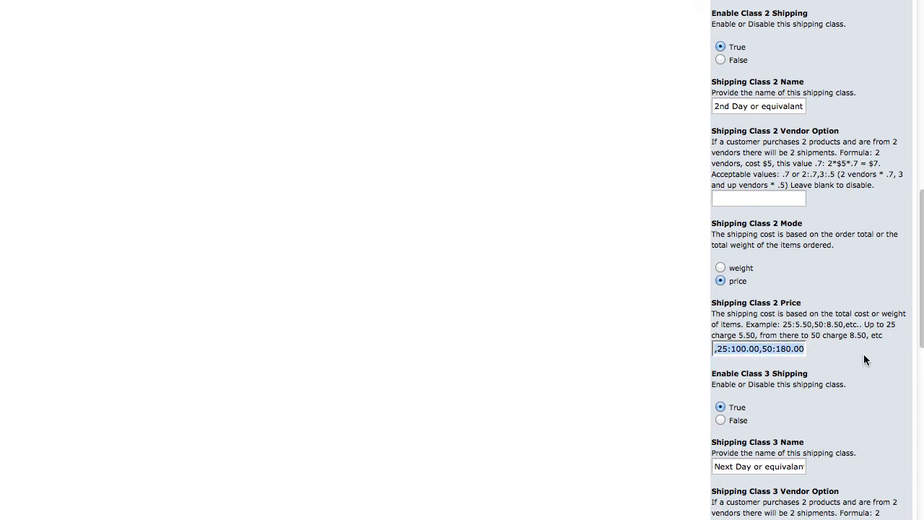
pyautogui.write('25:')
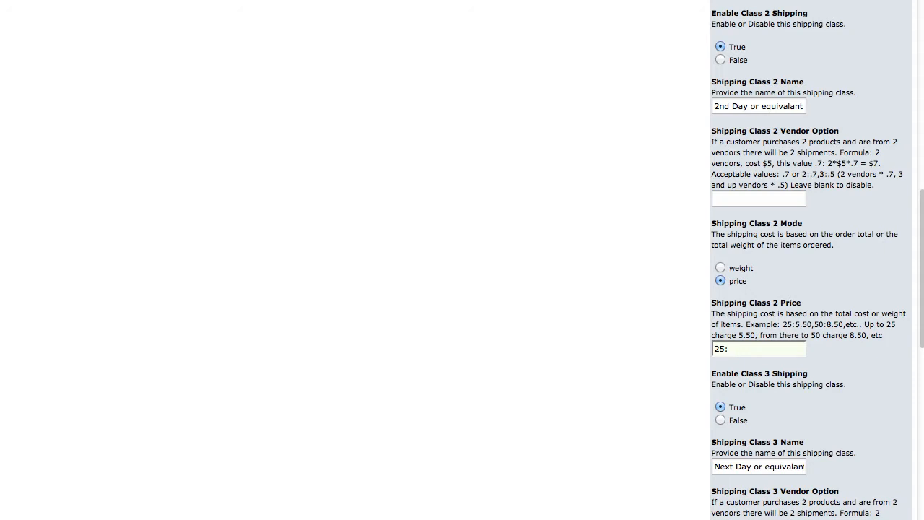
pyautogui.write('15.00,50:25.00,75:')
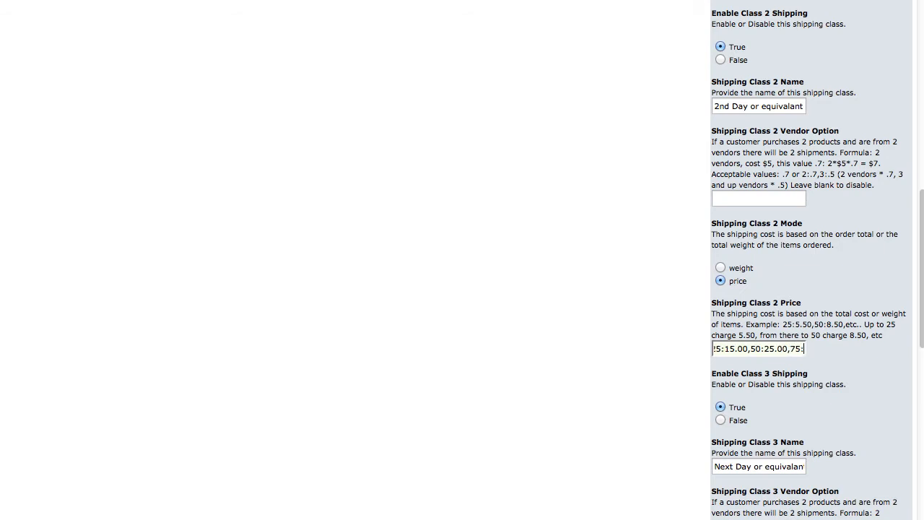
pyautogui.write('35.00')
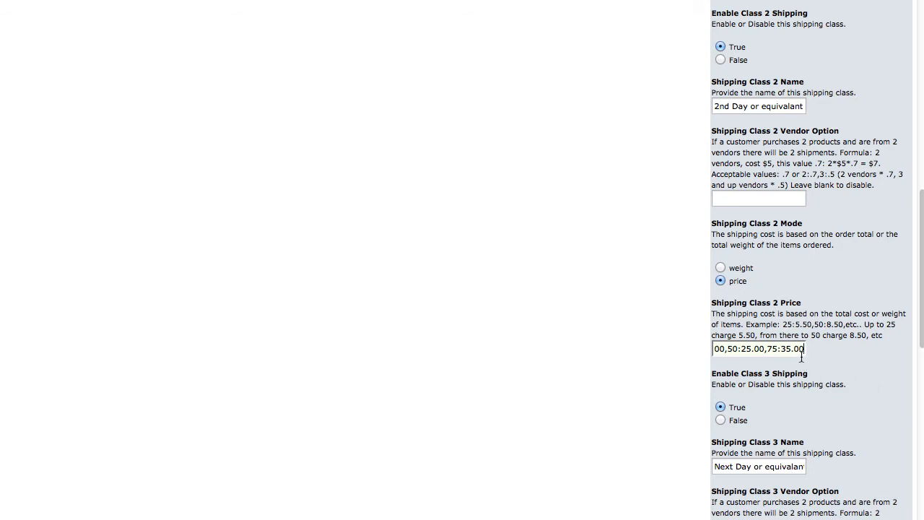
pyautogui.moveTo(797, 349); pyautogui.dragTo(711, 348)
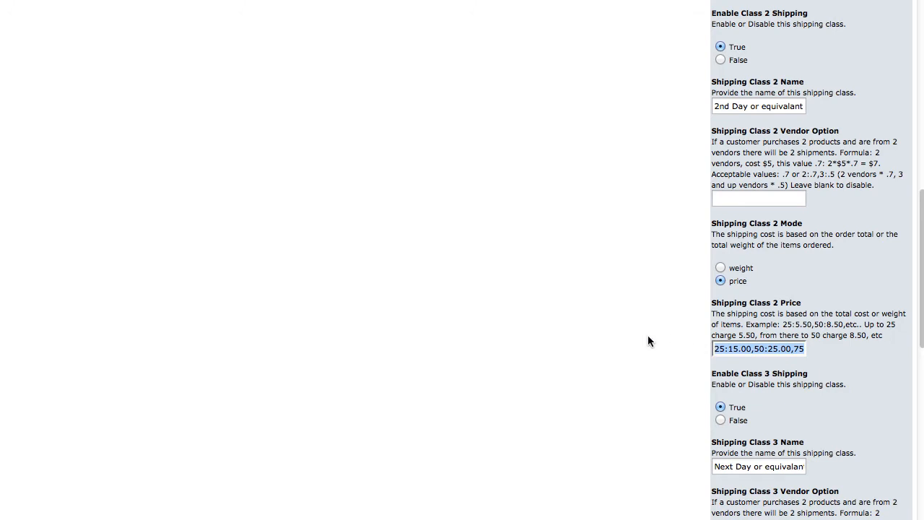
# Disable Class 3 shipping and clear the Shipping Class 3 vendor option.
pyautogui.scroll(-1, 648, 341)
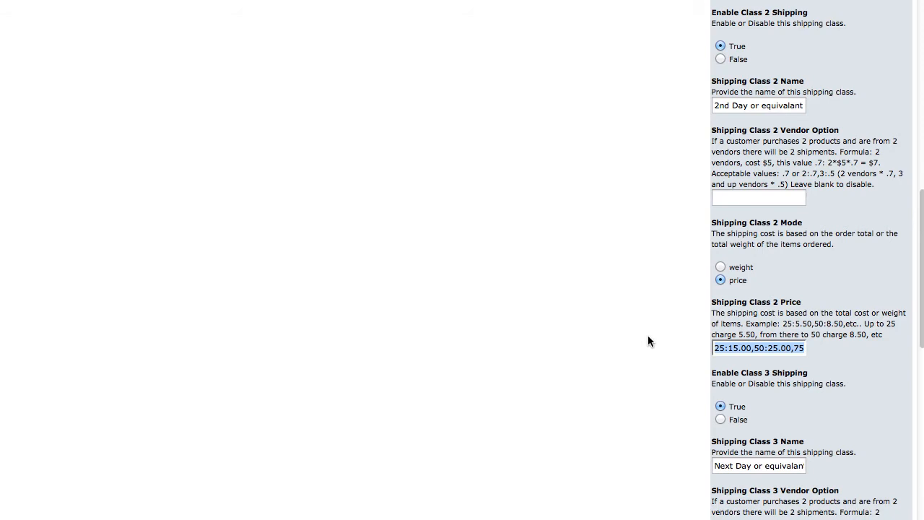
pyautogui.scroll(-3, 829, 416)
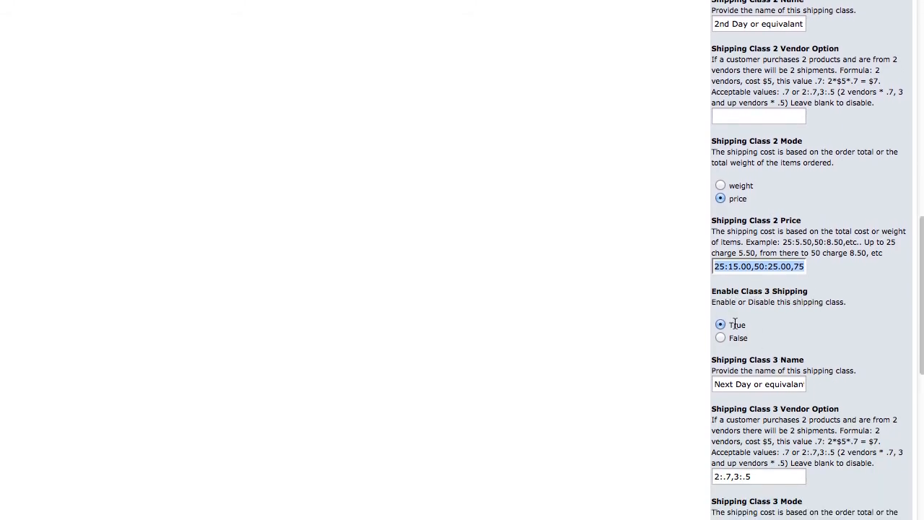
pyautogui.scroll(-1, 812, 387)
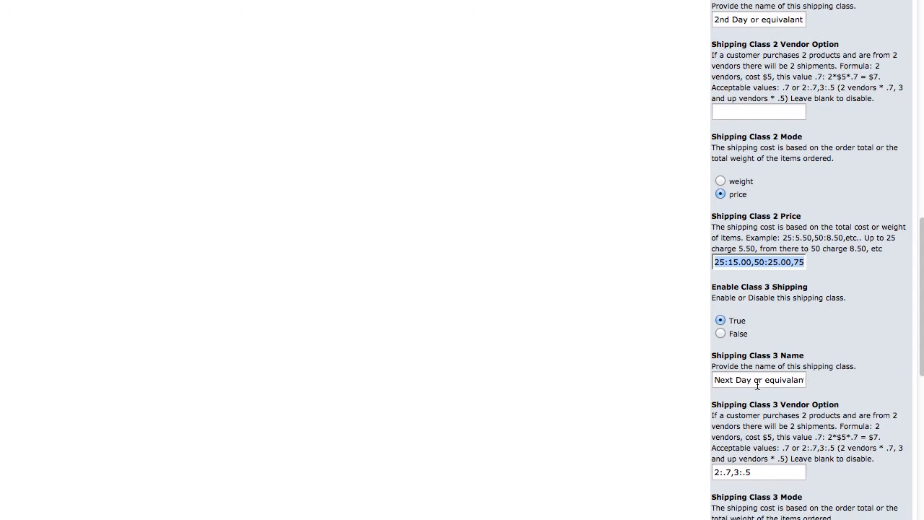
pyautogui.scroll(-5, 781, 456)
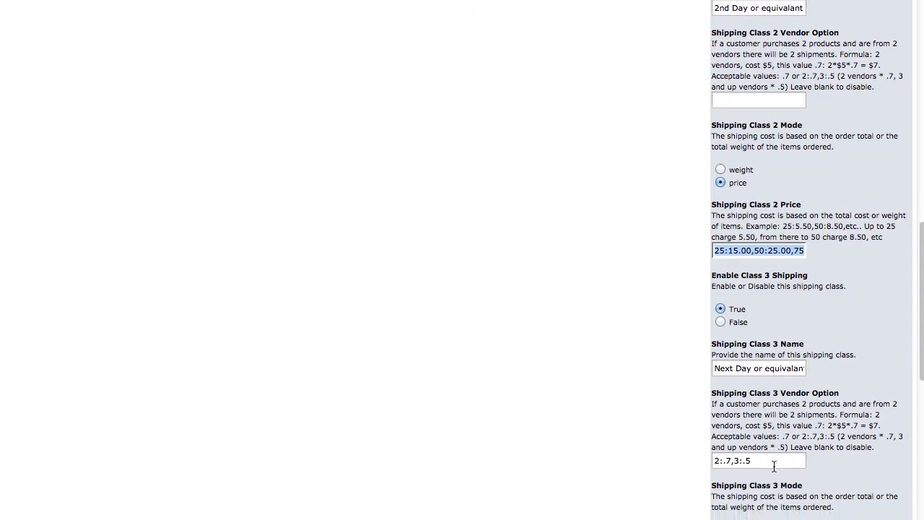
pyautogui.moveTo(757, 401); pyautogui.dragTo(710, 396)
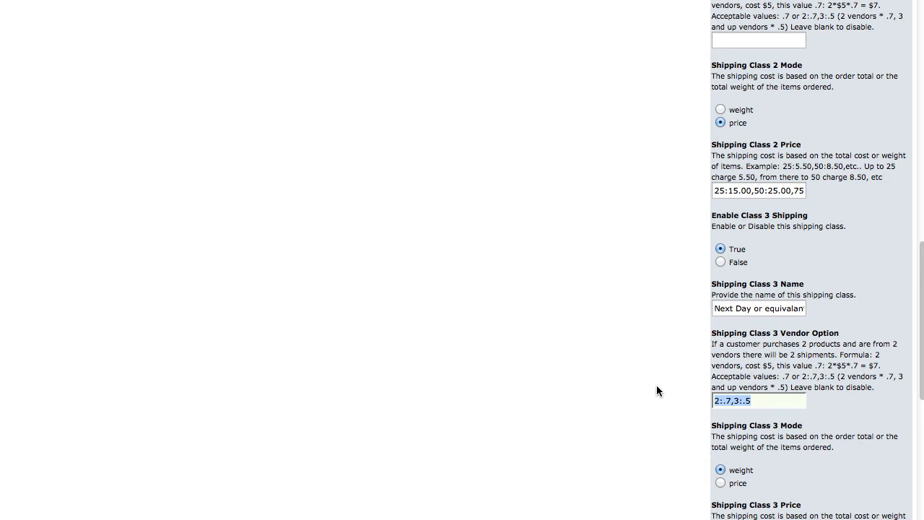
pyautogui.click(722, 263)
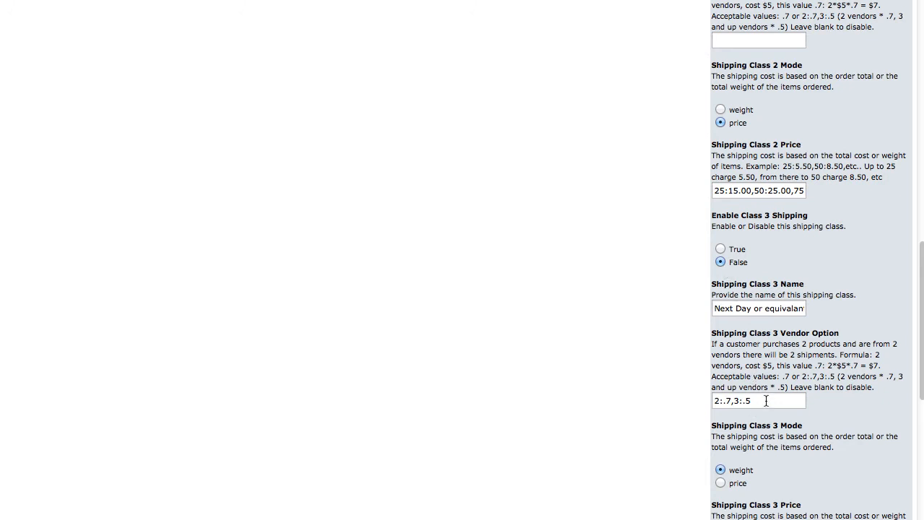
pyautogui.moveTo(763, 402); pyautogui.dragTo(679, 389)
pyautogui.press('BackSpace')
pyautogui.scroll(-3, 733, 403)
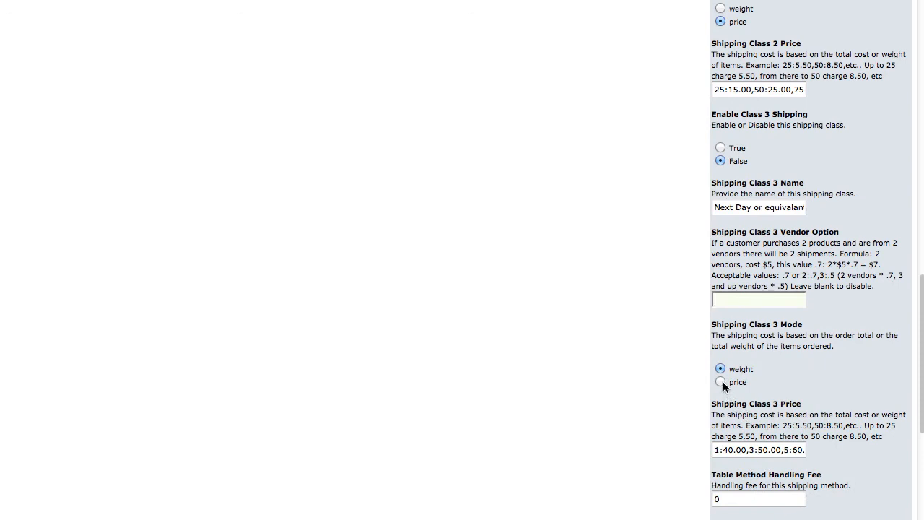
# Set the Shipping Class 3 mode to price and save the Vendor Dropship module settings.
pyautogui.click(721, 383)
pyautogui.click(739, 298)
pyautogui.scroll(-3, 816, 431)
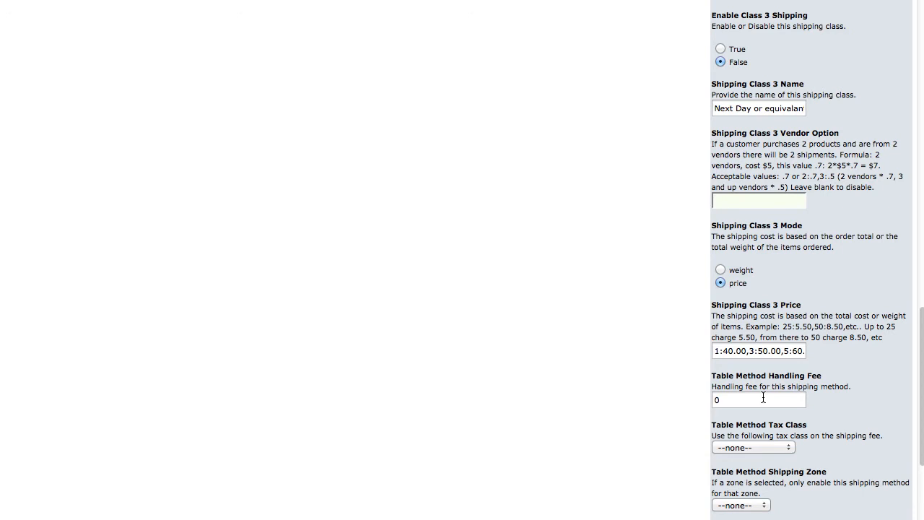
pyautogui.scroll(-2, 764, 398)
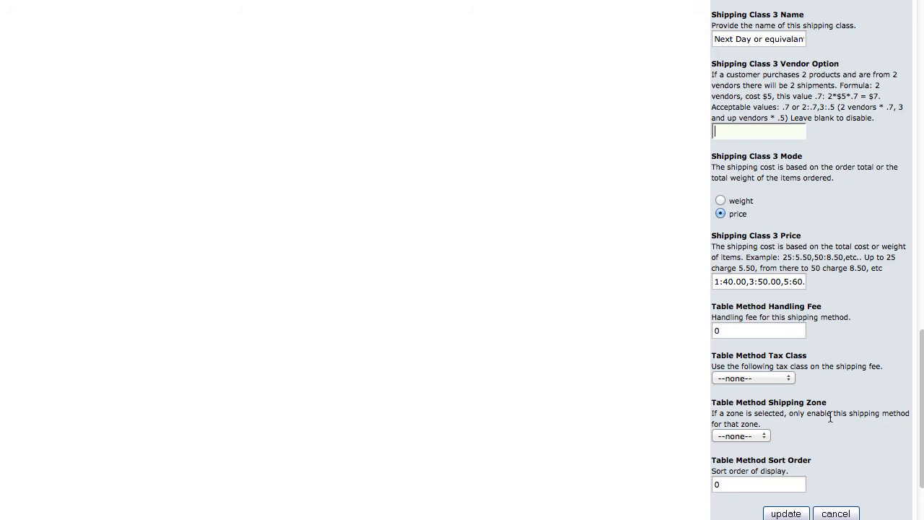
pyautogui.scroll(-3, 831, 417)
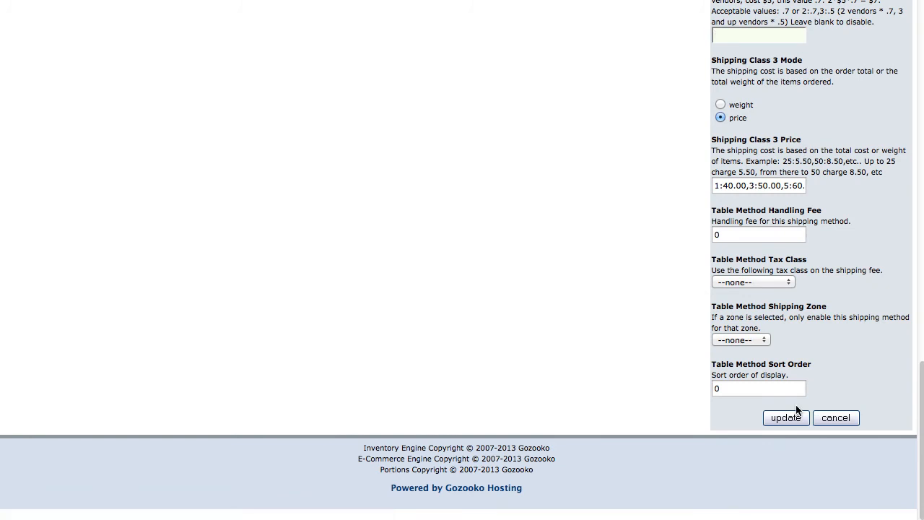
pyautogui.click(793, 419)
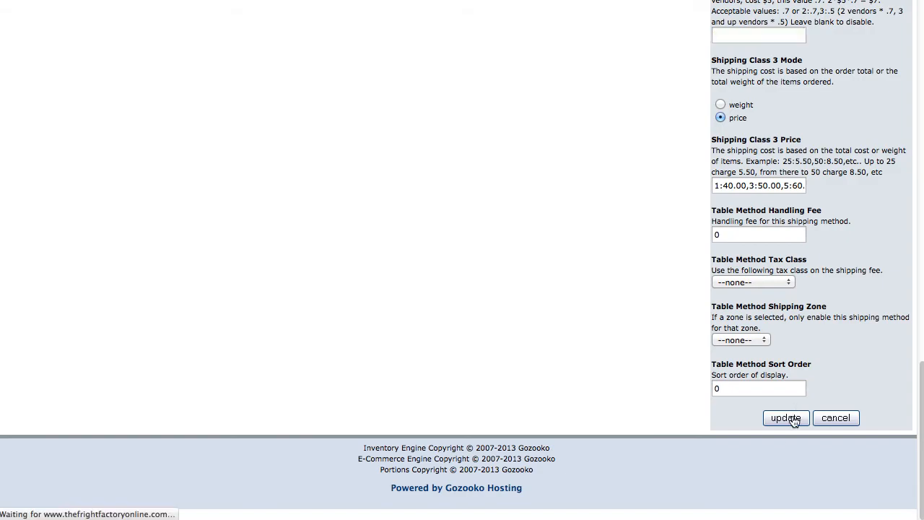